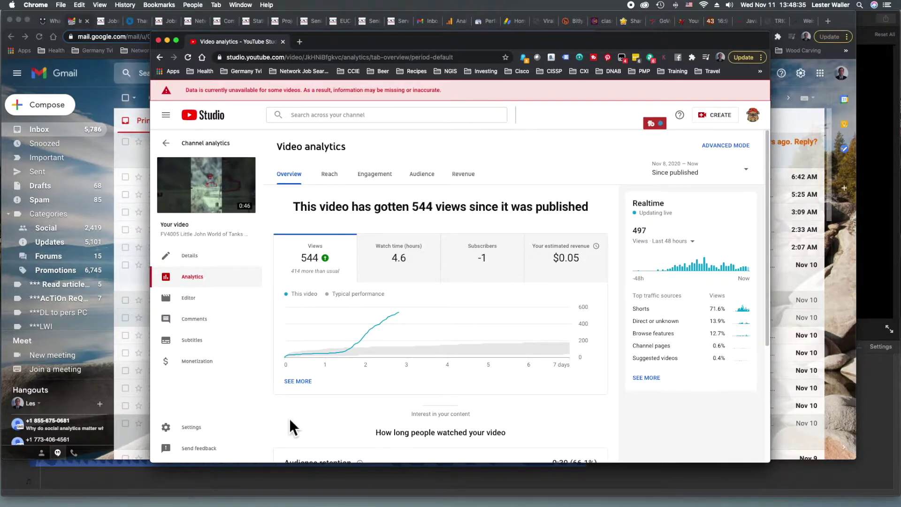
Switch from Chrome to the iMovie lvl 5b shorts project window.
left_click(244, 486)
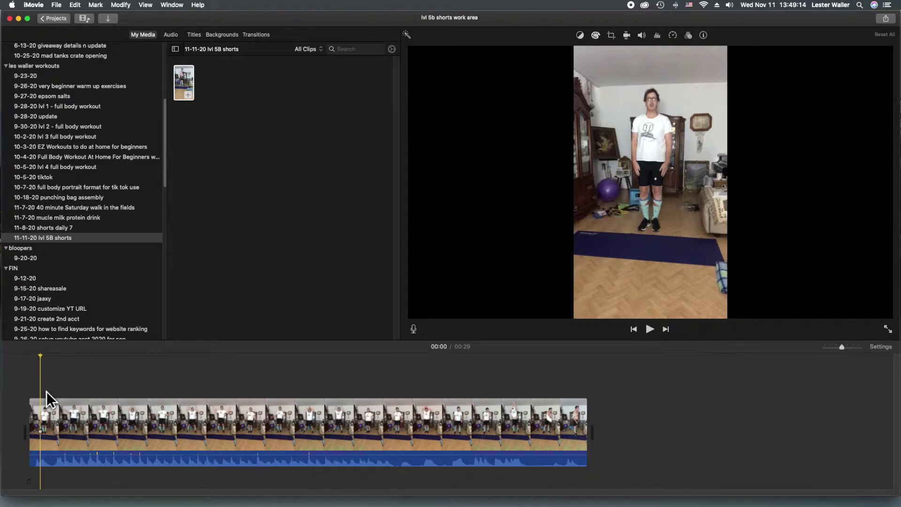
Rotate the workout clip a quarter turn clockwise with the Crop tool, then bring up Share.
left_click(49, 414)
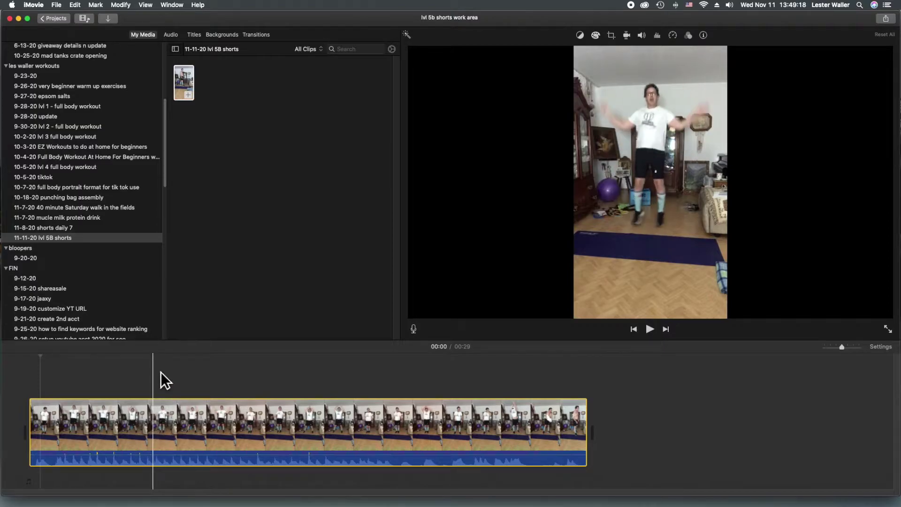
left_click(618, 40)
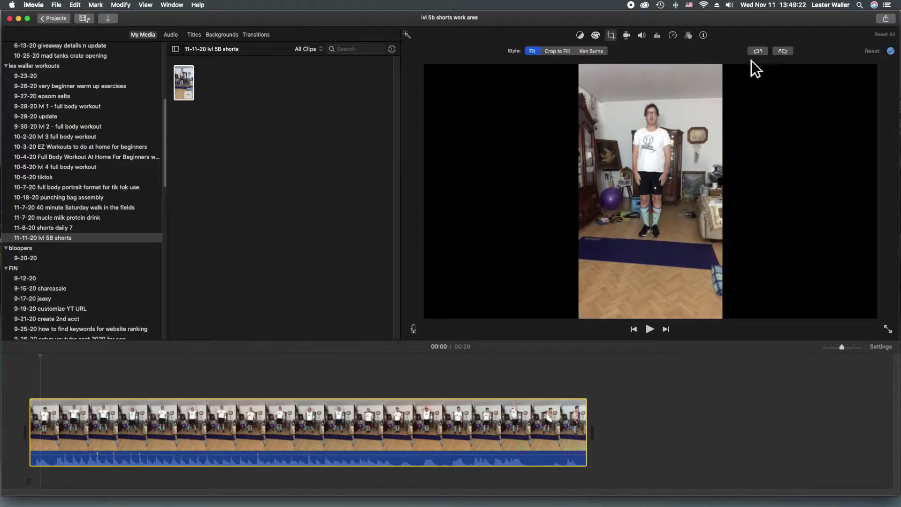
left_click(783, 51)
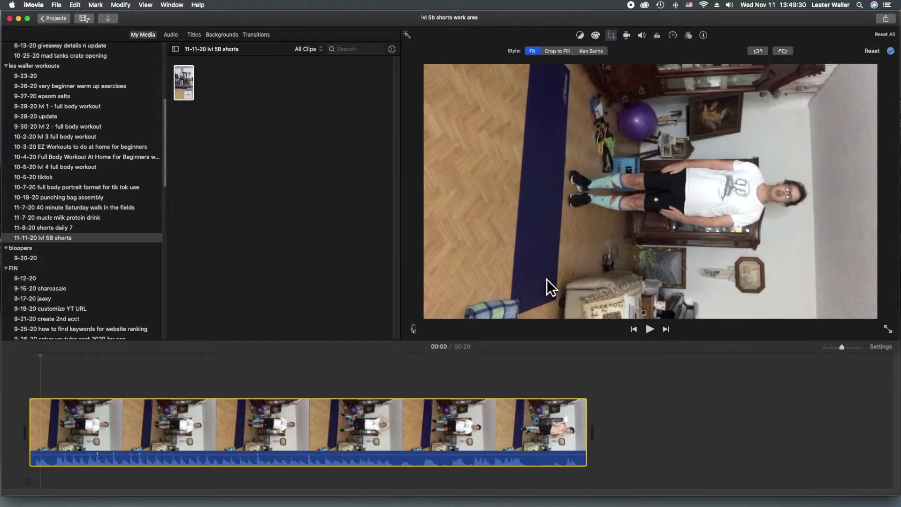
left_click(56, 380)
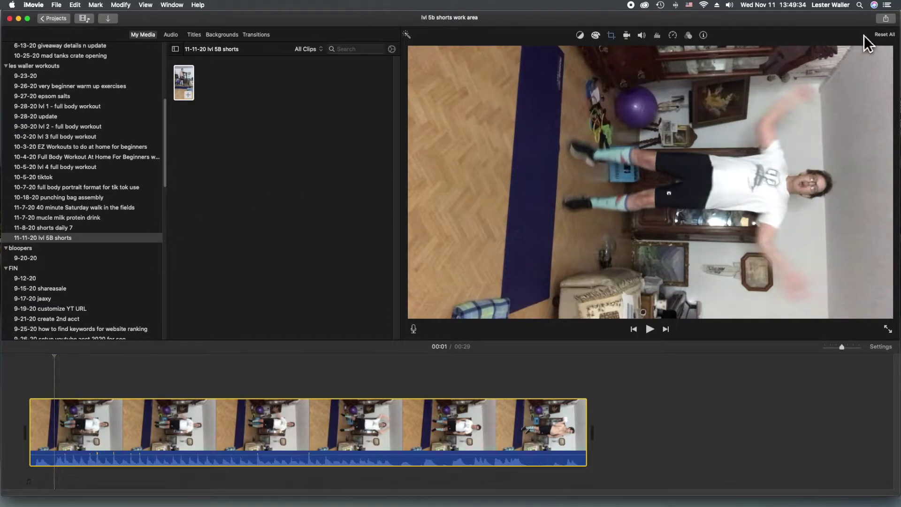
left_click(885, 19)
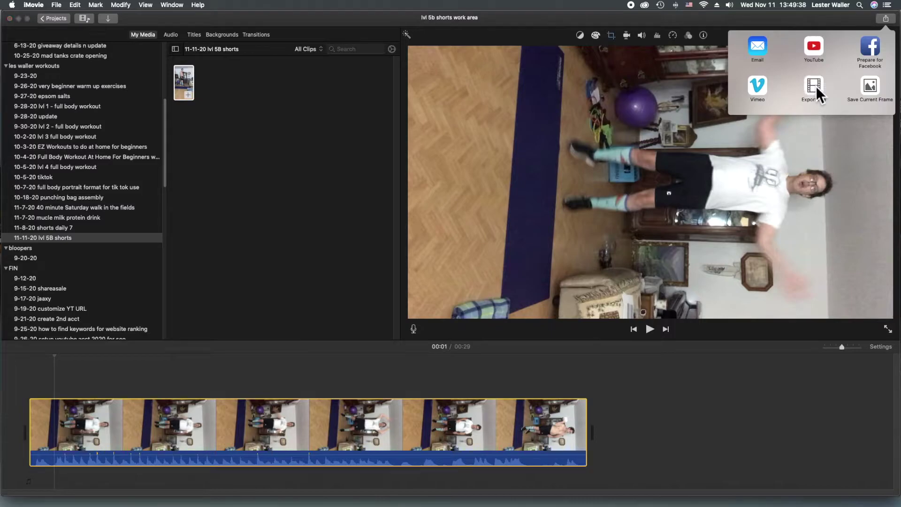
Export the project as a file into LVL 5B shorts drafts and dismiss the success notice.
left_click(816, 86)
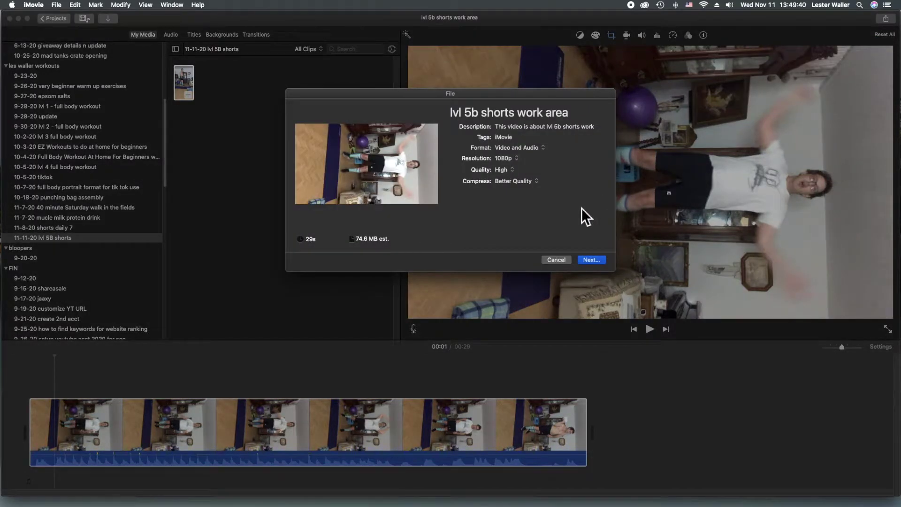
left_click(587, 260)
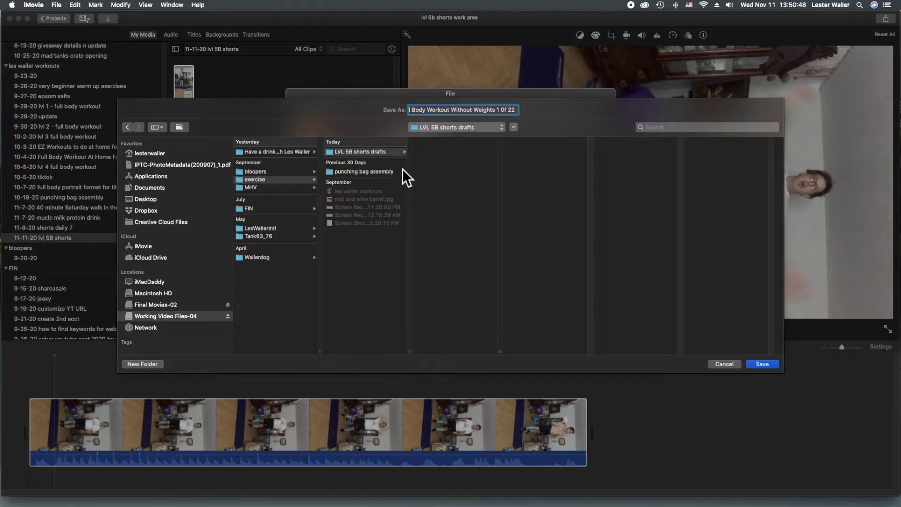
left_click(760, 363)
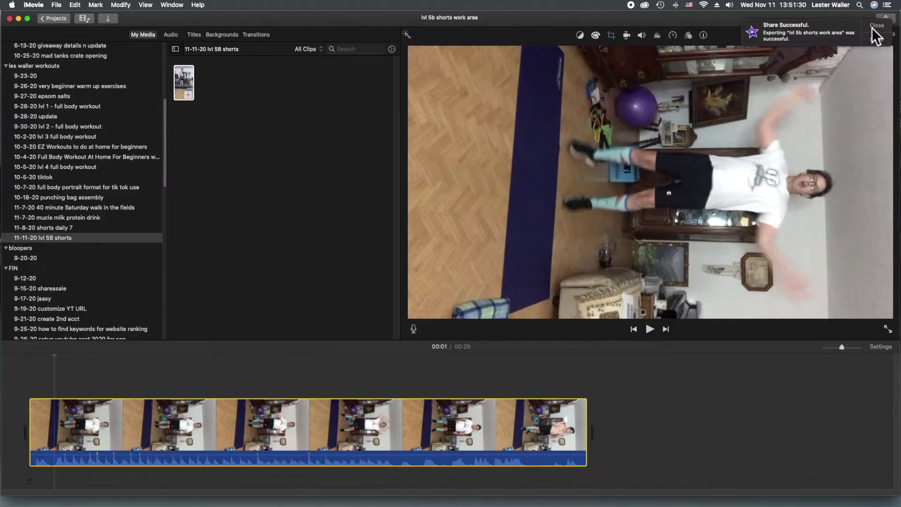
left_click(873, 27)
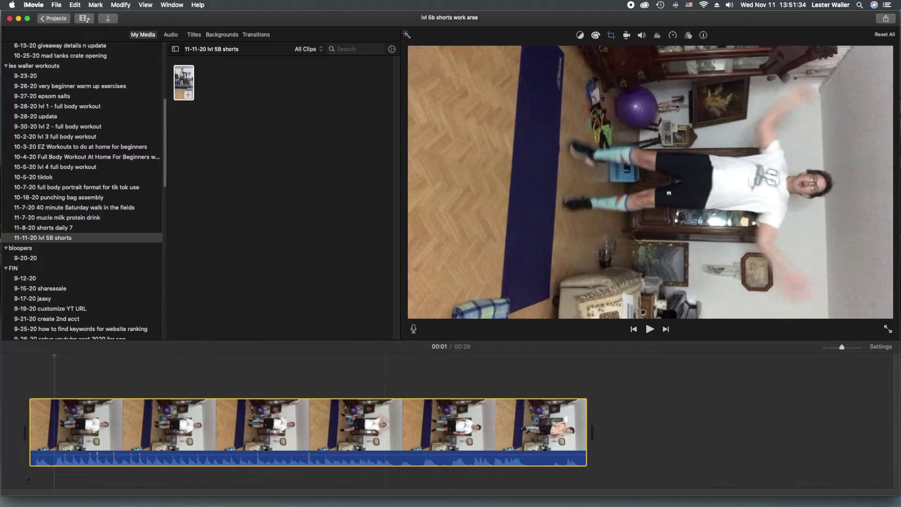
mouse_move(394, 493)
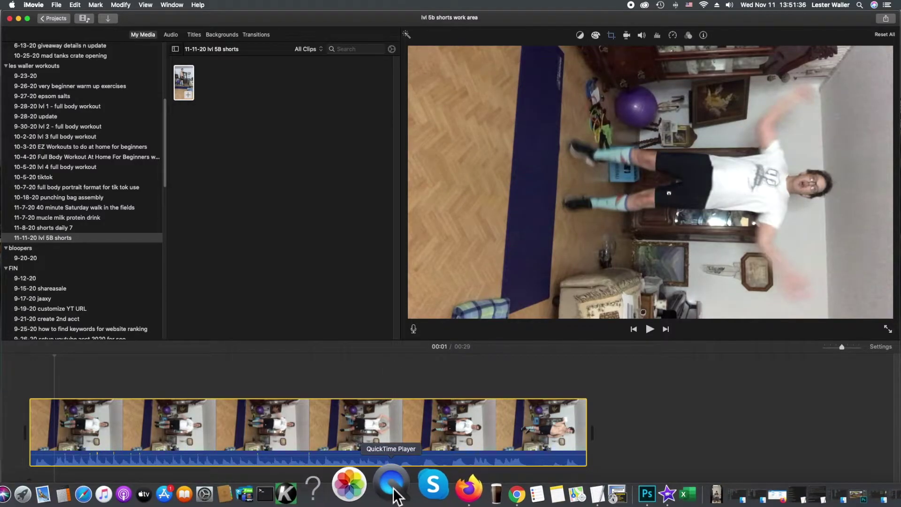
Open the Full Body Workout mp4 from LVL 5B shorts drafts in QuickTime and Rotate Left.
left_click(393, 488)
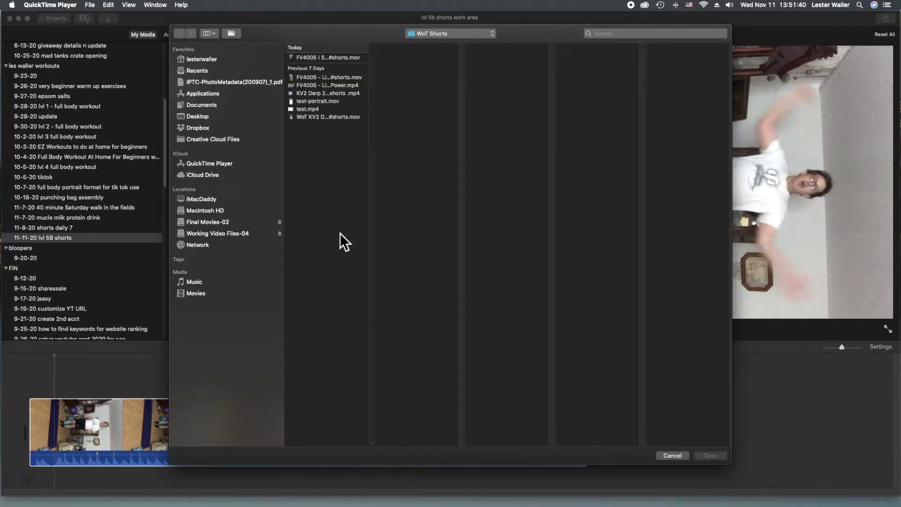
left_click(439, 34)
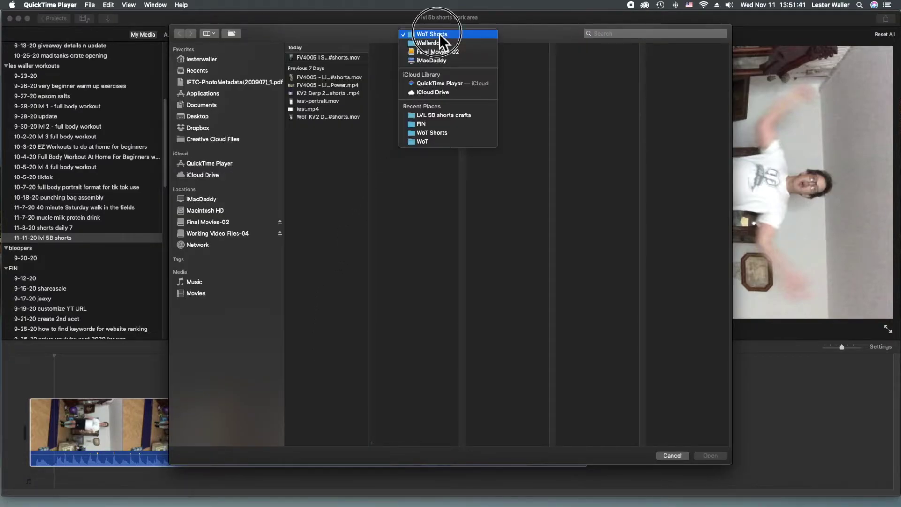
left_click(464, 115)
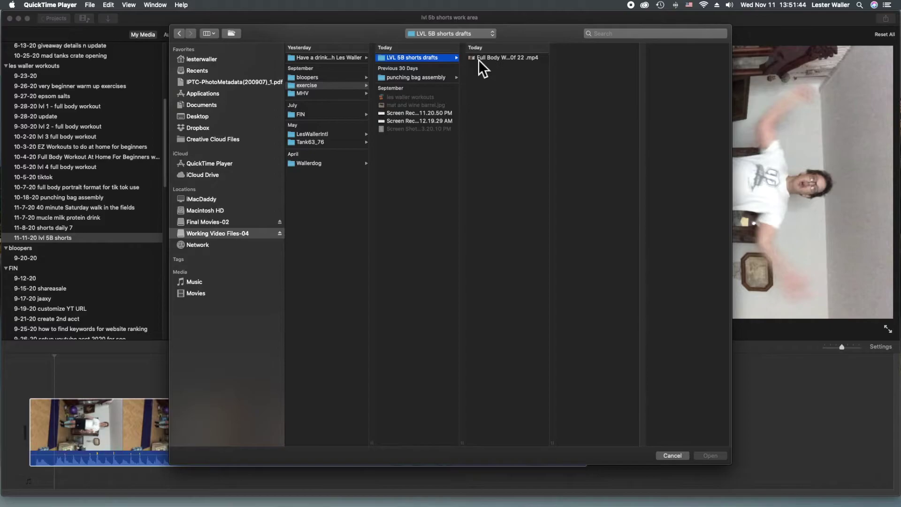
left_click(480, 61)
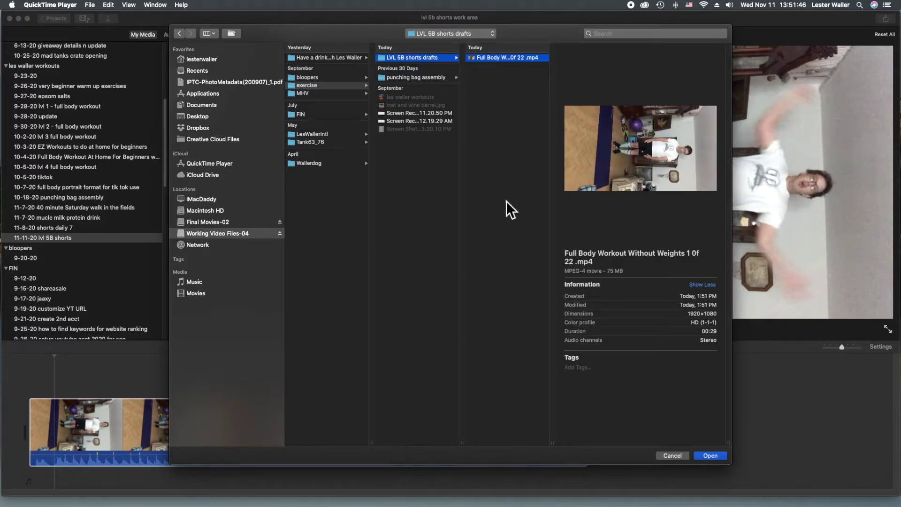
left_click(708, 457)
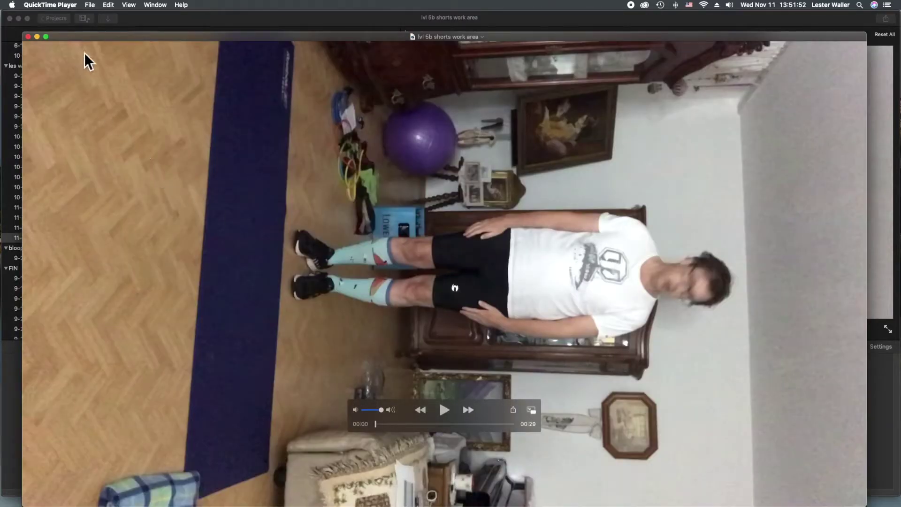
left_click(111, 6)
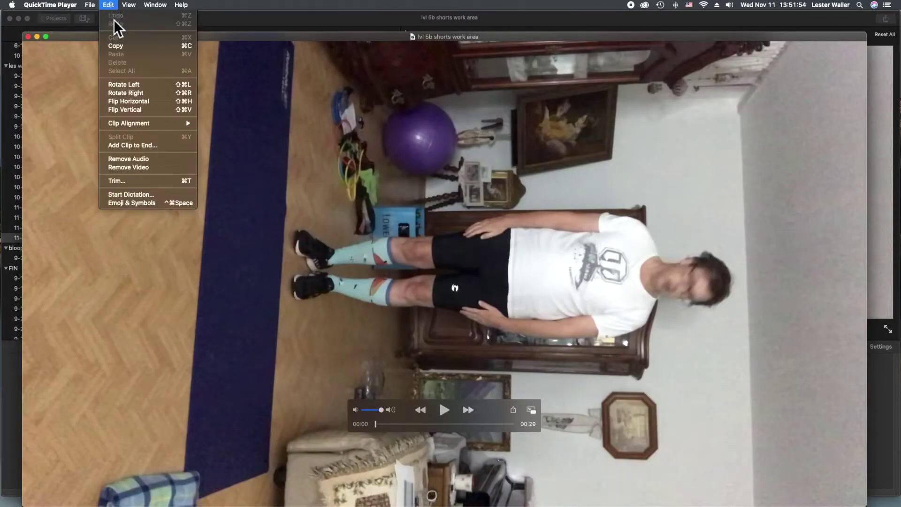
left_click(128, 86)
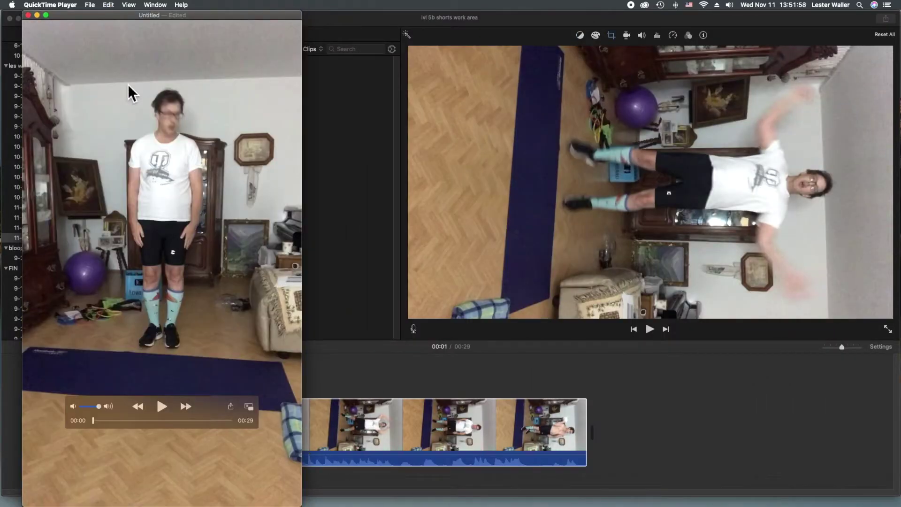
Close the rotated video and save it to LVL 5B shorts under the pasted #shorts name.
left_click(28, 15)
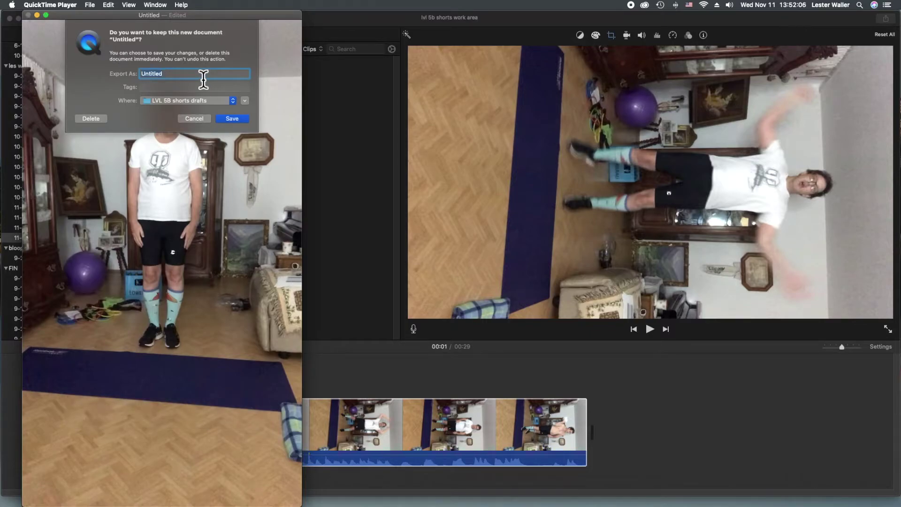
key("super+v")
type("sh")
type("orts")
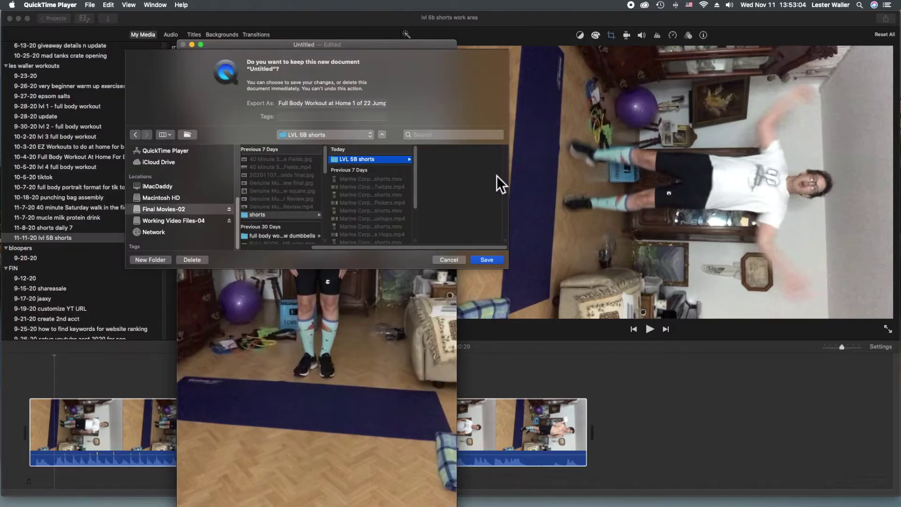
left_click(485, 260)
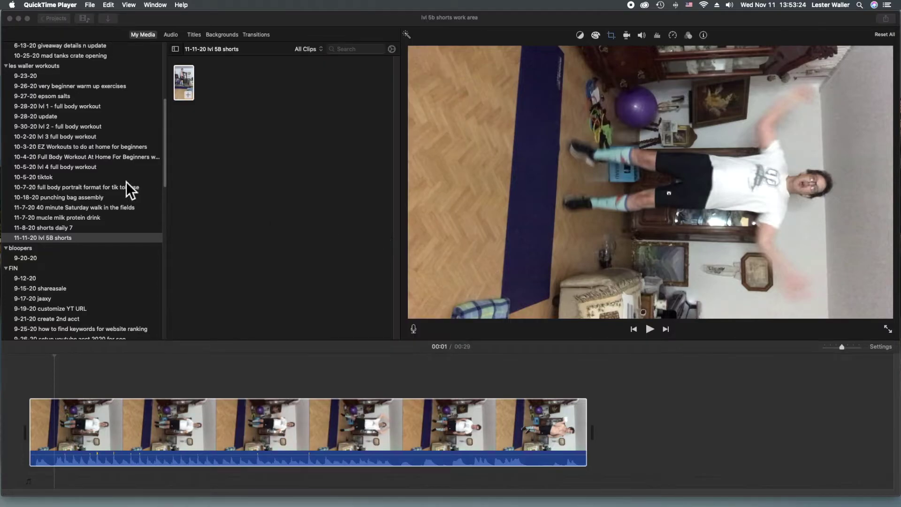
Switch to YouTube Studio in Chrome and bring up the CREATE menu.
key("super+Tab")
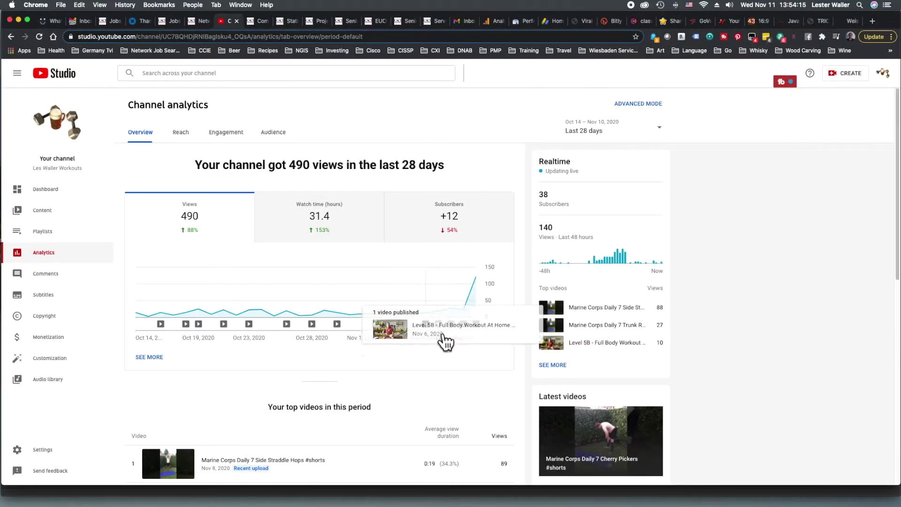
mouse_move(476, 323)
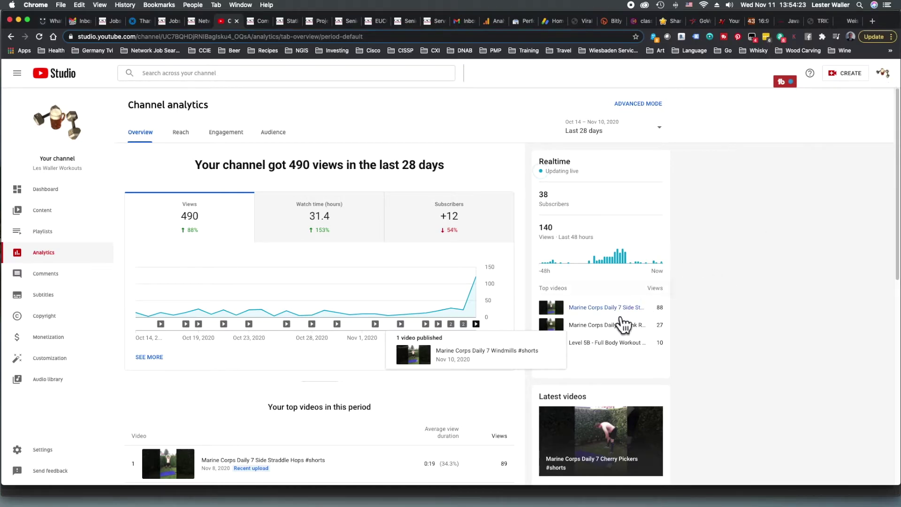
left_click(562, 312)
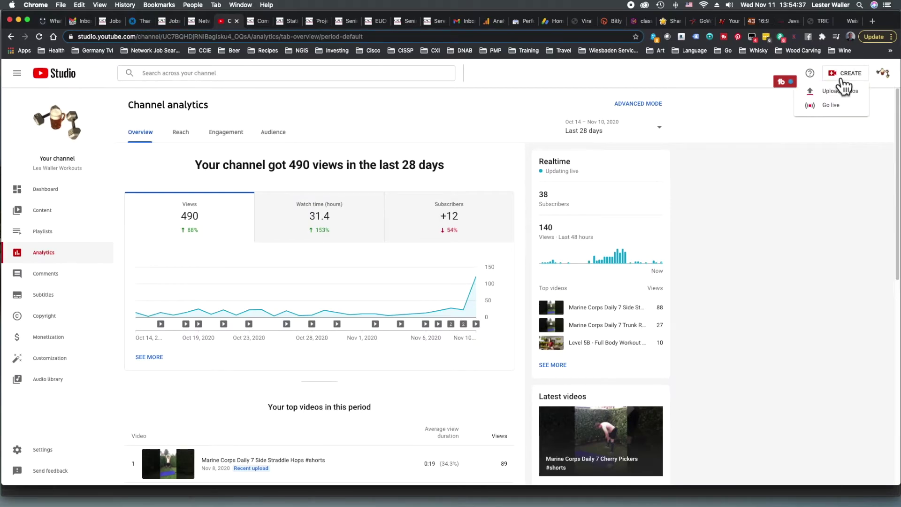
left_click(840, 92)
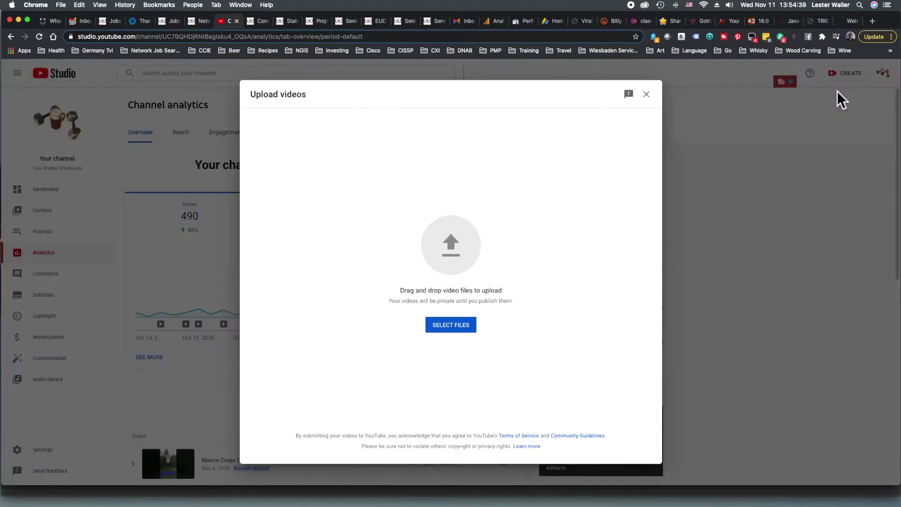
Upload the Jumping Jacks #shorts .mov and paste its title over the 'Title Goes Here' line.
left_click(459, 254)
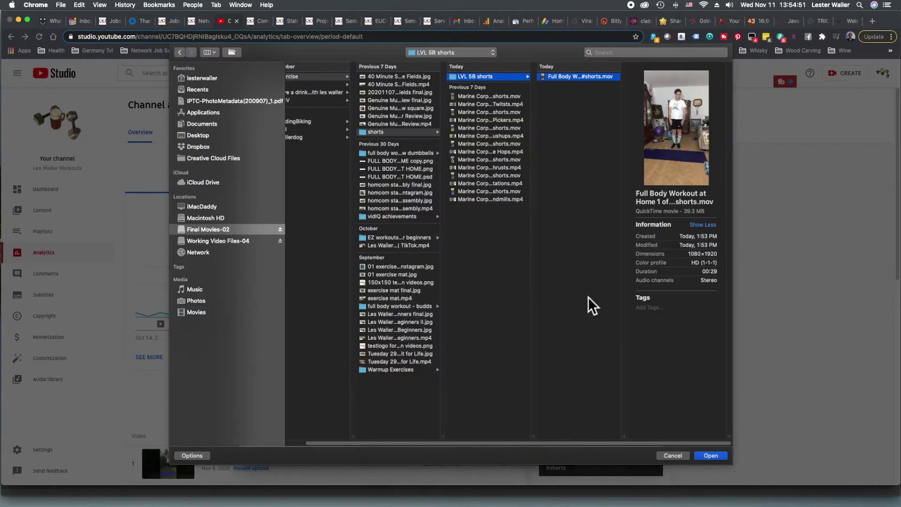
left_click(709, 456)
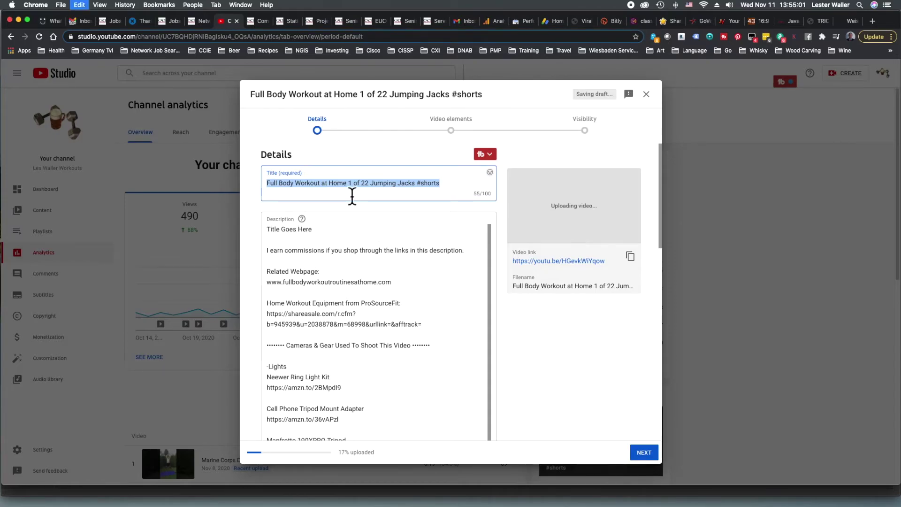
left_click_drag(318, 231, 262, 232)
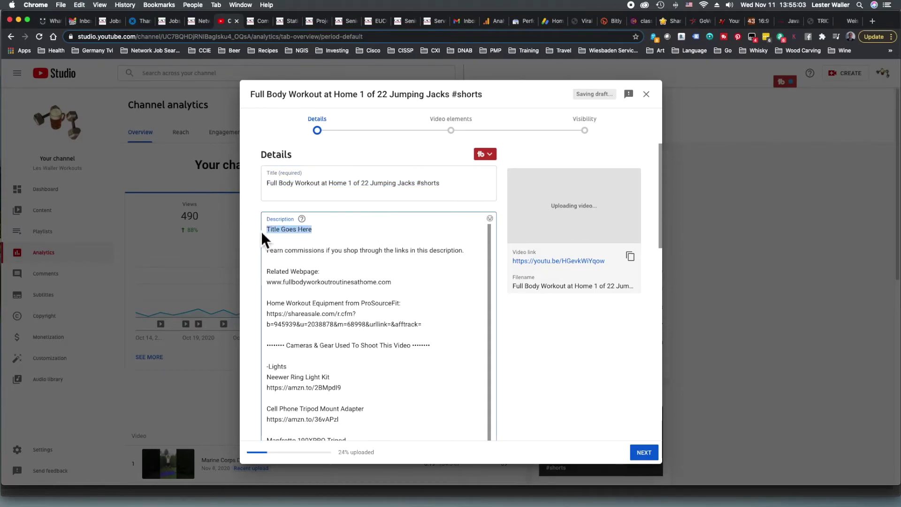
type("Full Body Workout at Home 1 of 22 Jumping Jacks #shorts")
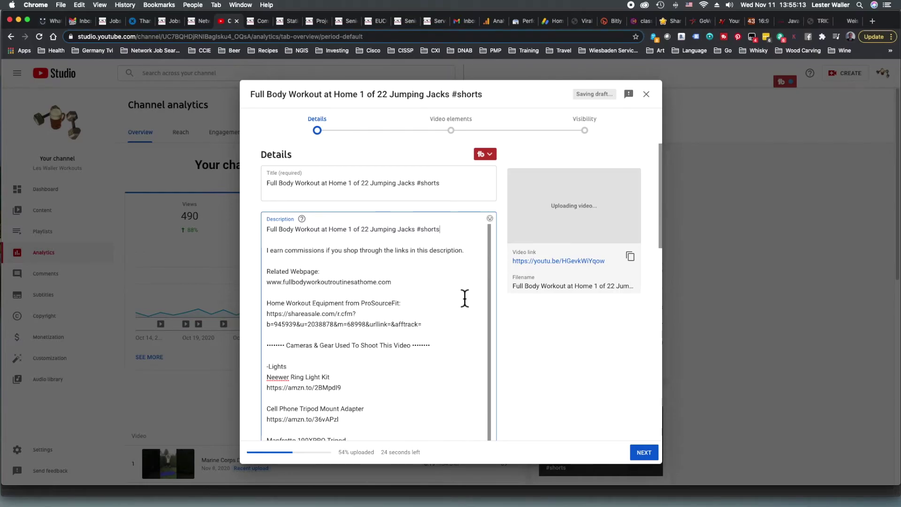
scroll(459, 296, "down", 2)
scroll(461, 294, "down", 3)
scroll(462, 292, "down", 5)
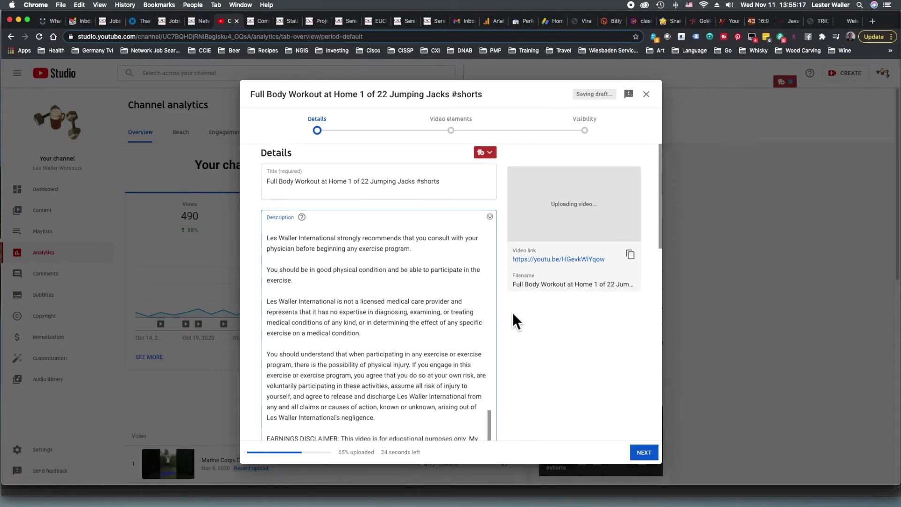
scroll(512, 318, "down", 5)
scroll(512, 320, "down", 5)
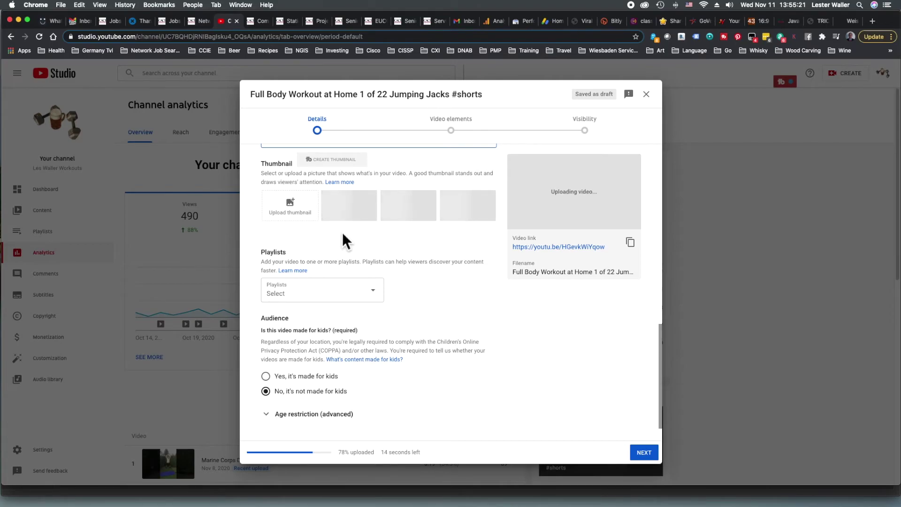
scroll(398, 254, "down", 1)
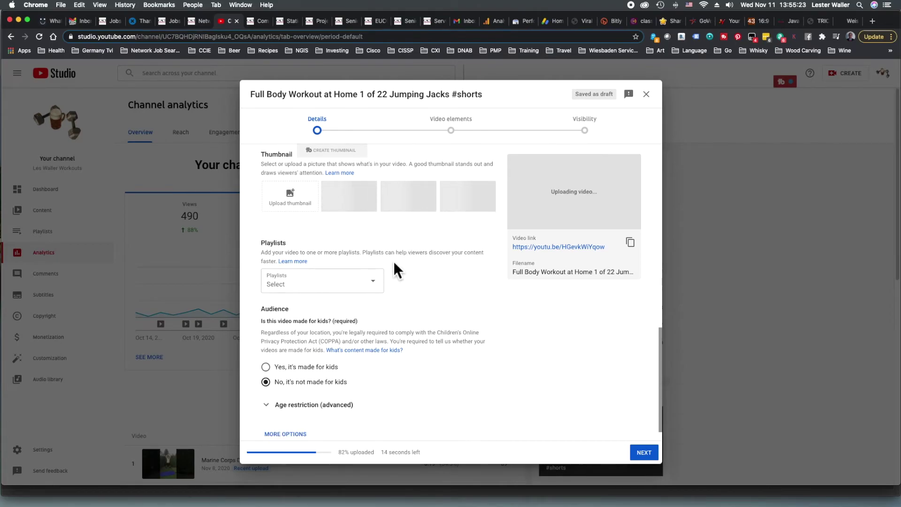
Add the video to the shorts playlist and expand MORE OPTIONS.
left_click(377, 285)
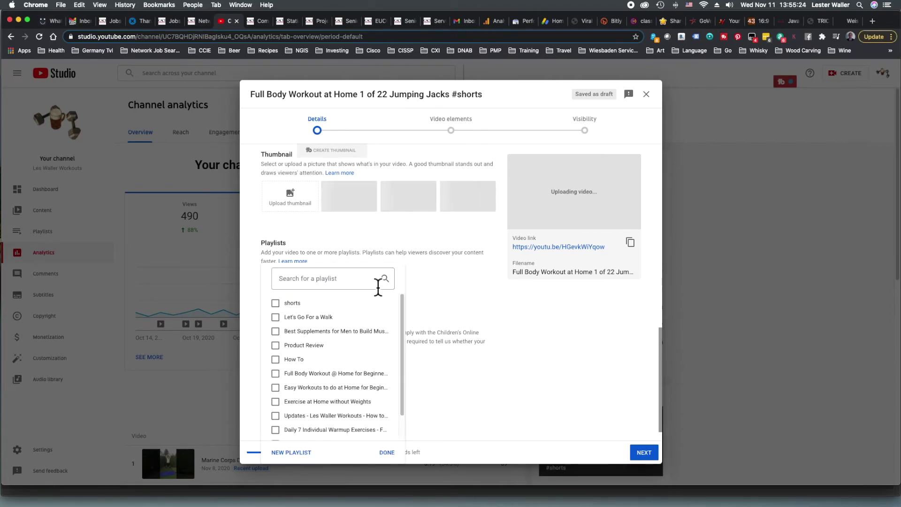
left_click(276, 304)
left_click(470, 293)
scroll(469, 294, "down", 2)
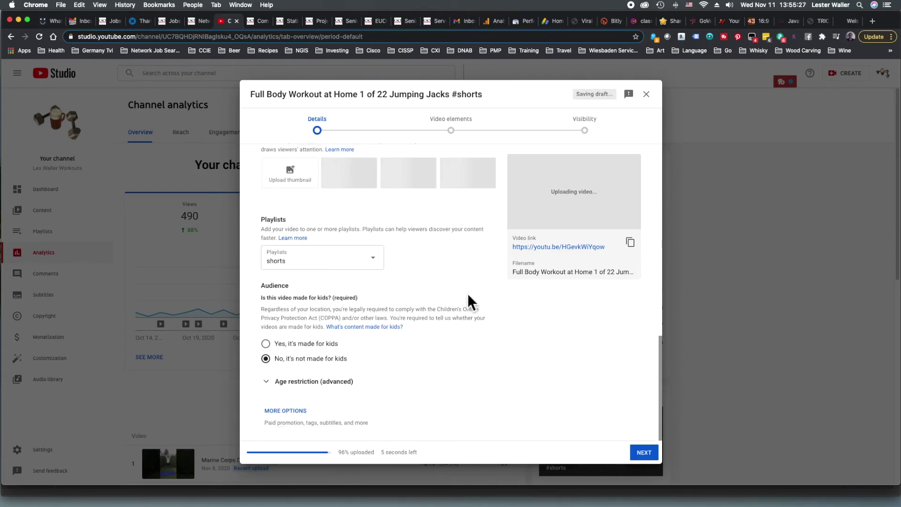
left_click(310, 415)
scroll(489, 319, "down", 5)
scroll(487, 319, "down", 3)
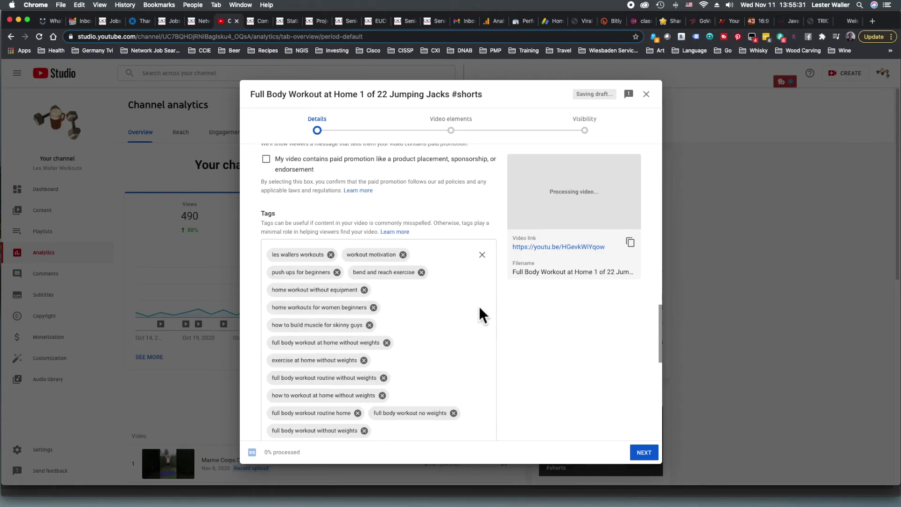
scroll(469, 312, "down", 3)
scroll(469, 306, "down", 2)
scroll(475, 304, "down", 3)
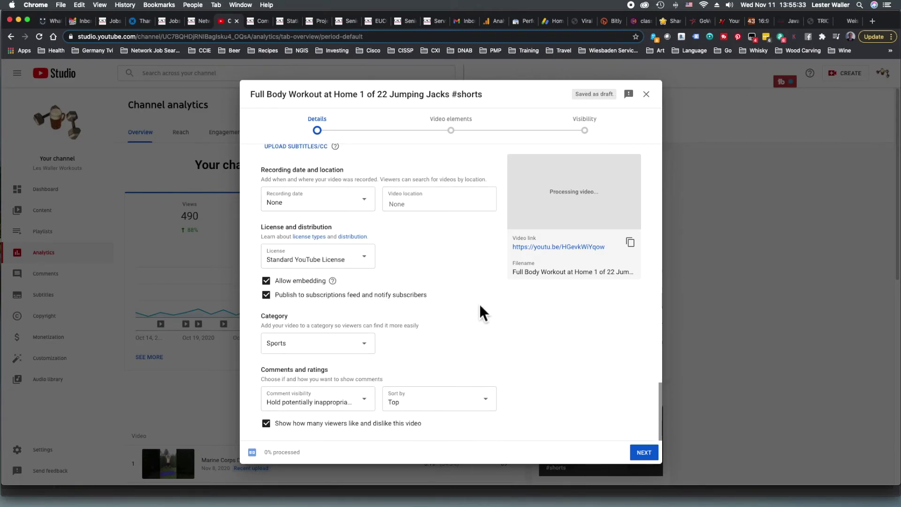
scroll(479, 310, "up", 5)
scroll(517, 353, "up", 5)
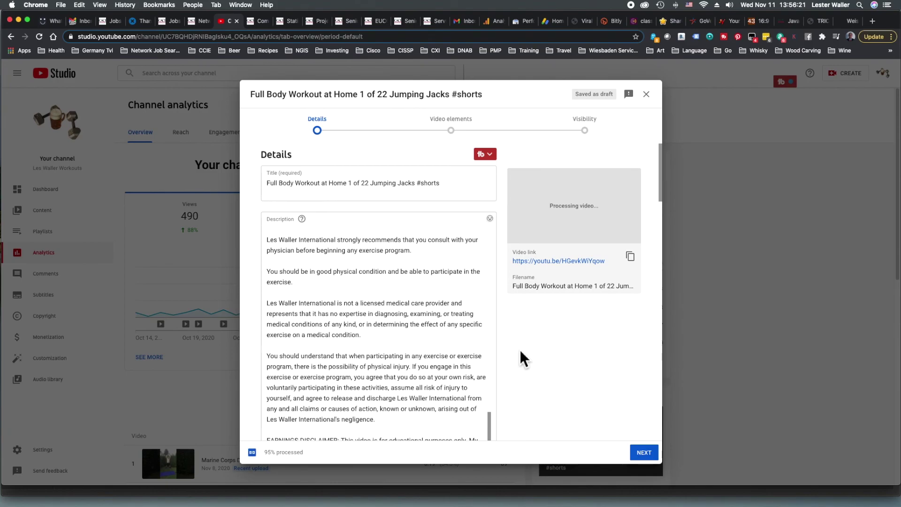
Advance past Details and Video elements, with no end screens or cards, to Visibility.
left_click(644, 452)
left_click(645, 454)
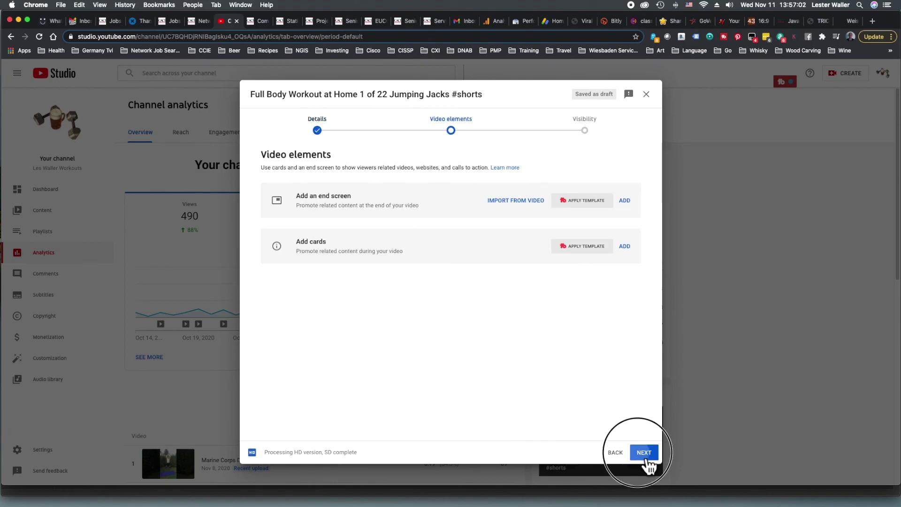